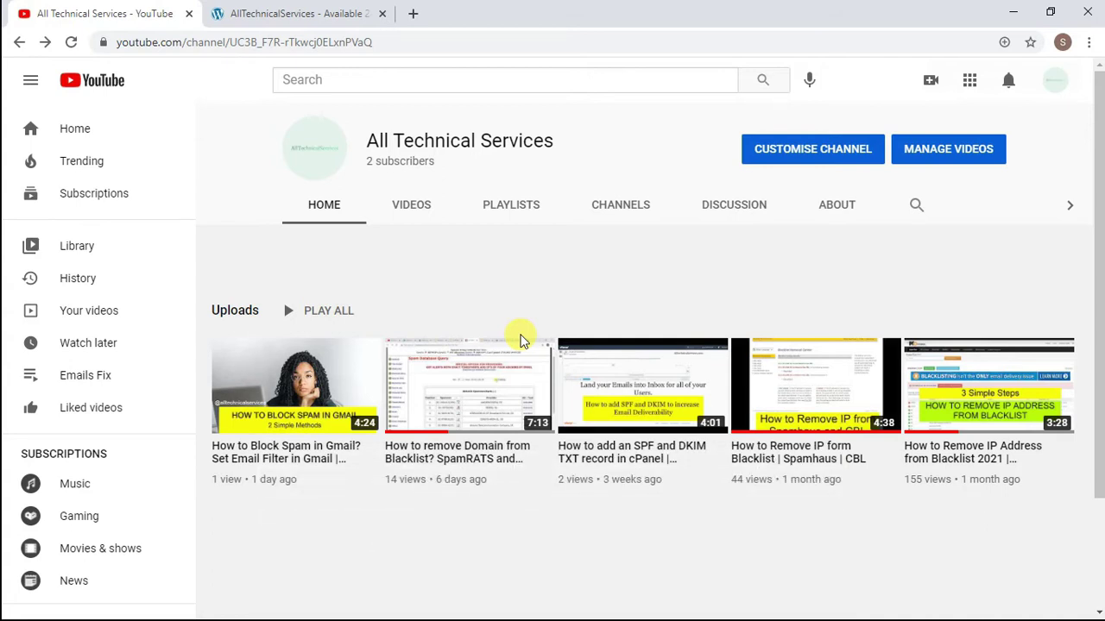
Search Google for 'mxtoolbox blacklist' from a new tab to reach MXToolbox's Blacklists page.
key("ctrl+t")
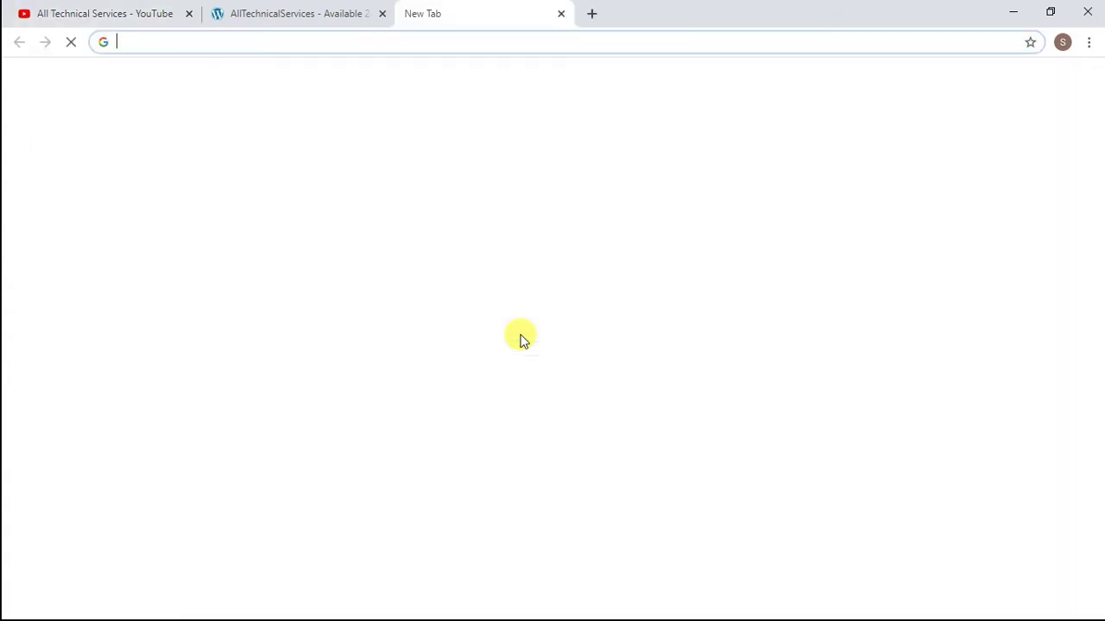
type(",")
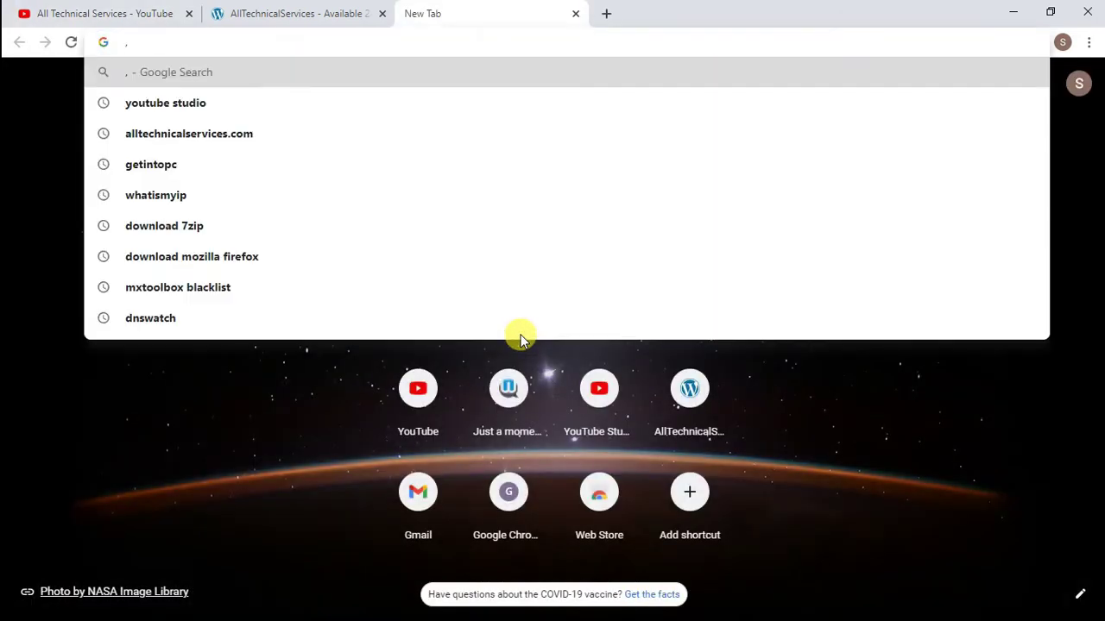
key("BackSpace")
type("mxto")
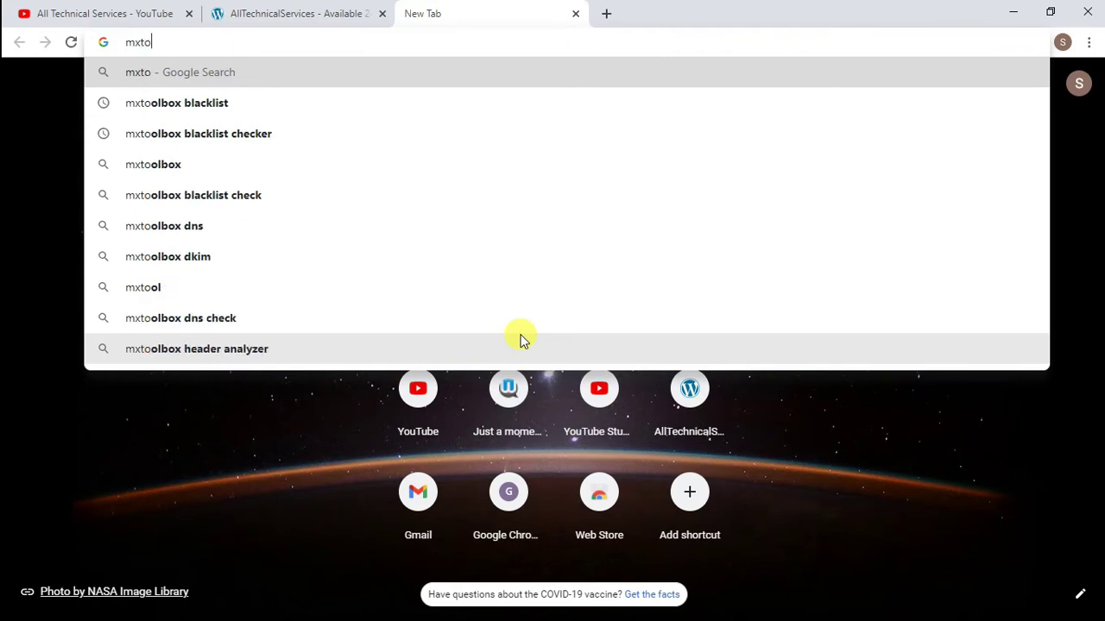
type("ol")
key("Down")
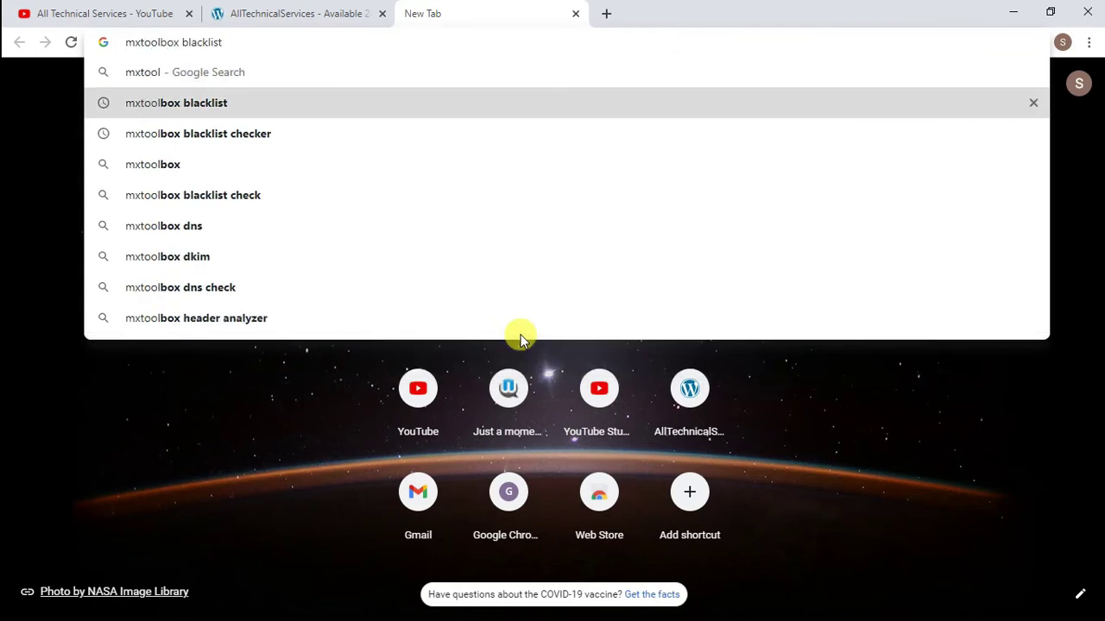
key("Return")
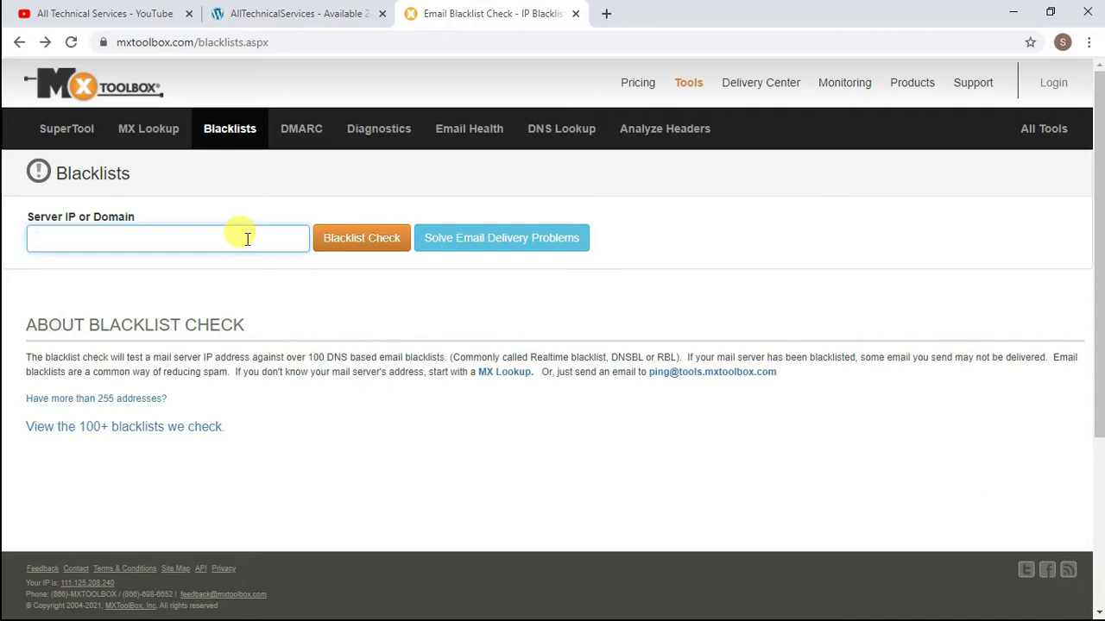
Run MXToolbox's blacklist check on 202.94.164.34 and open the BARRACUDA row's Detail page.
type("202.94.164.34")
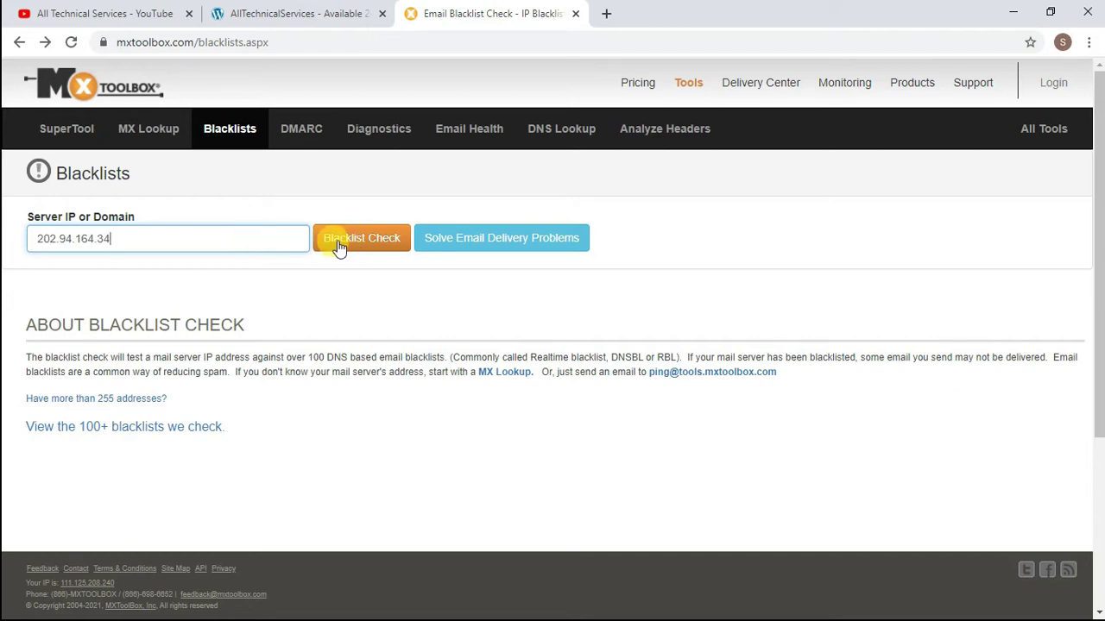
left_click(373, 246)
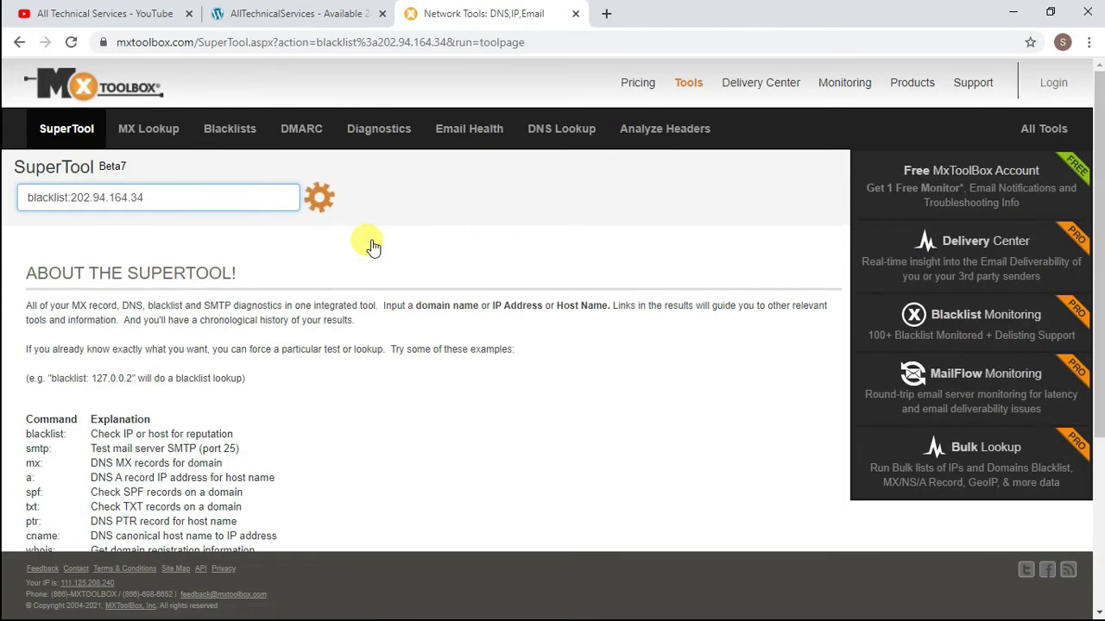
scroll(373, 247, "down", 2)
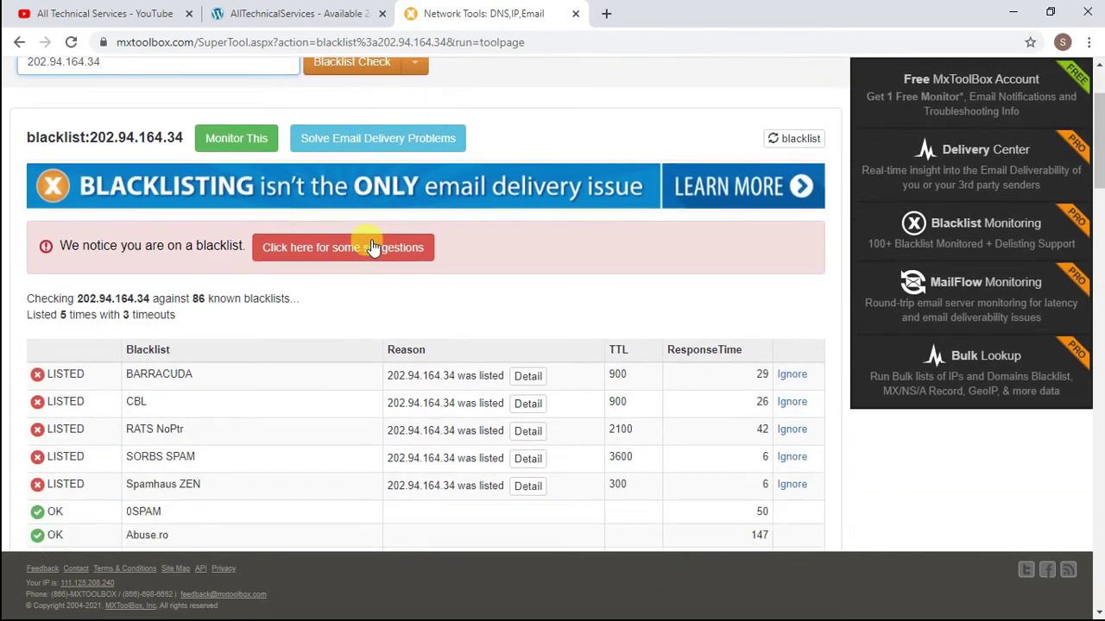
scroll(373, 247, "down", 1)
scroll(373, 246, "down", 1)
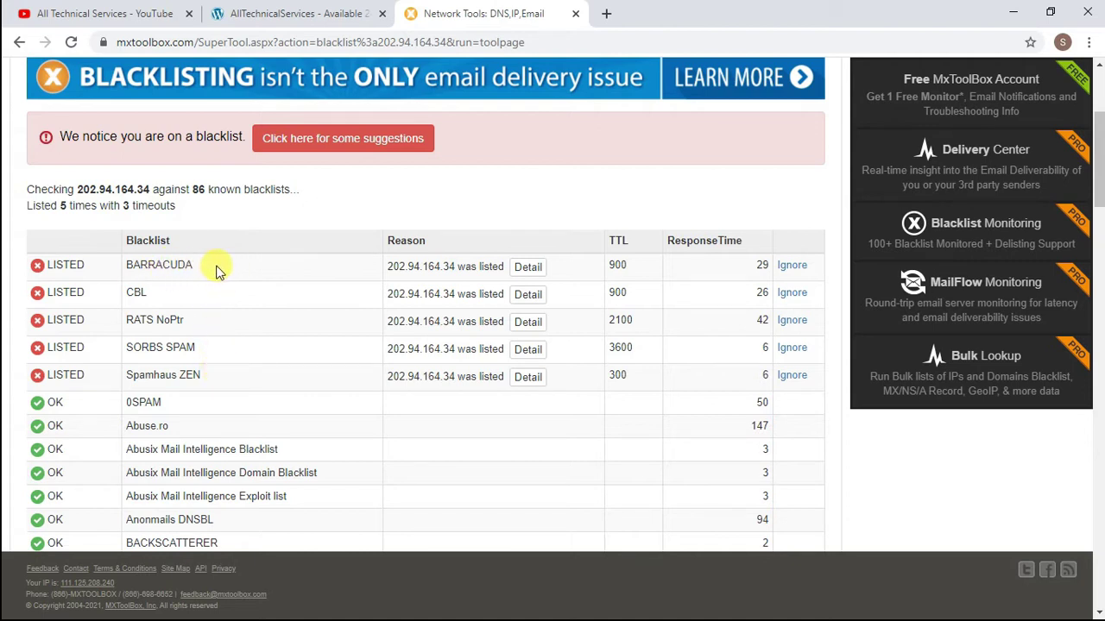
left_click_drag(123, 265, 214, 270)
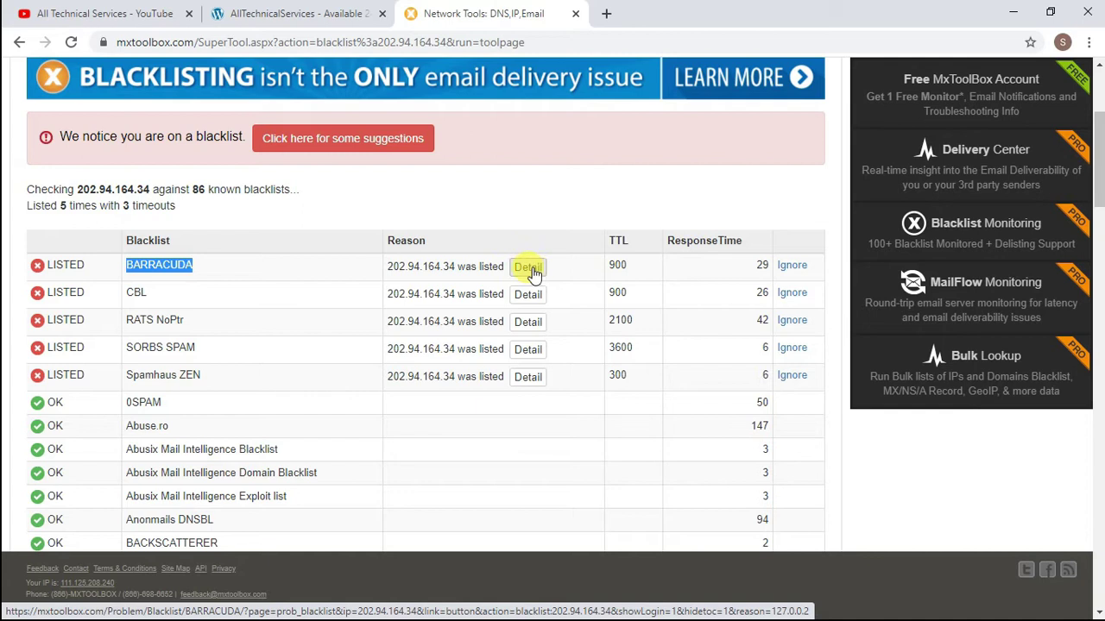
left_click(532, 271)
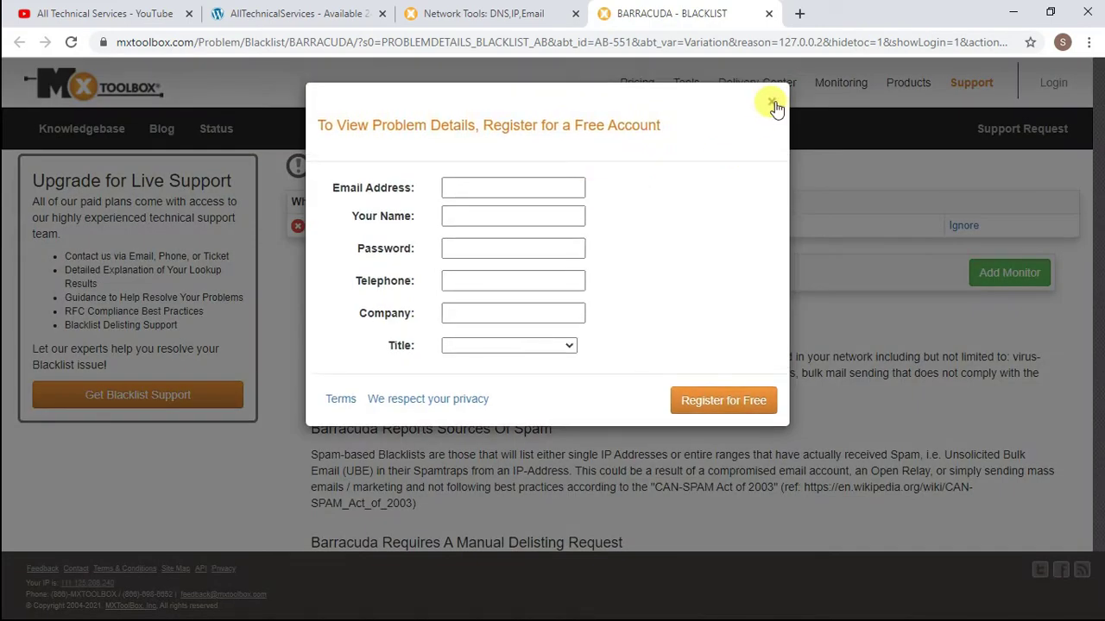
Dismiss the free-registration prompt and follow the barracudacentral.org/rbl delisting link.
left_click(774, 103)
scroll(713, 262, "down", 4)
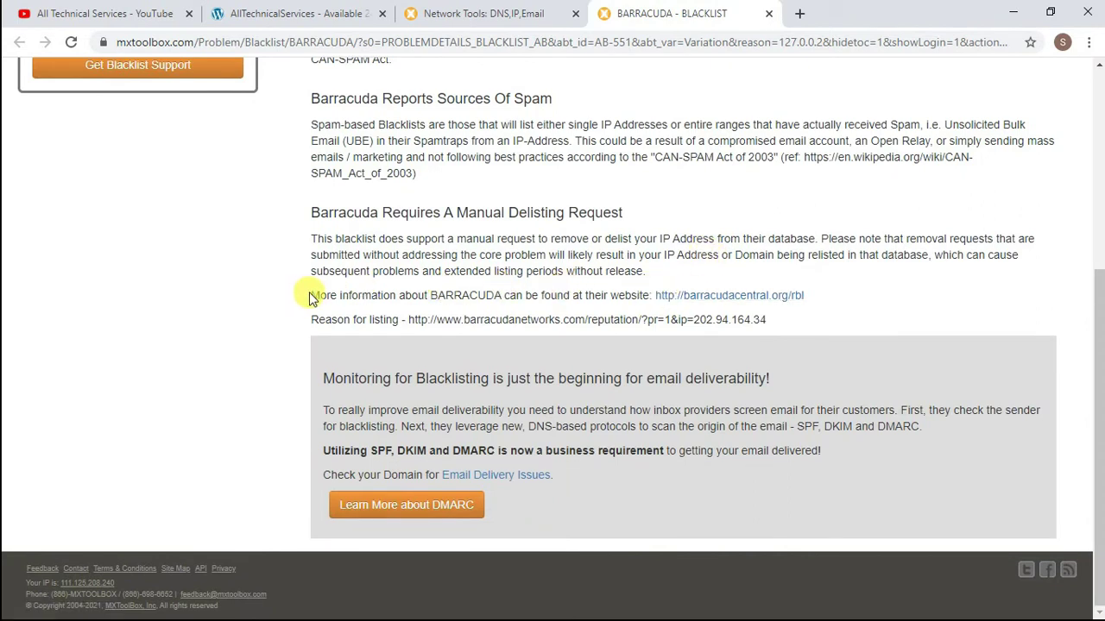
left_click_drag(311, 296, 812, 295)
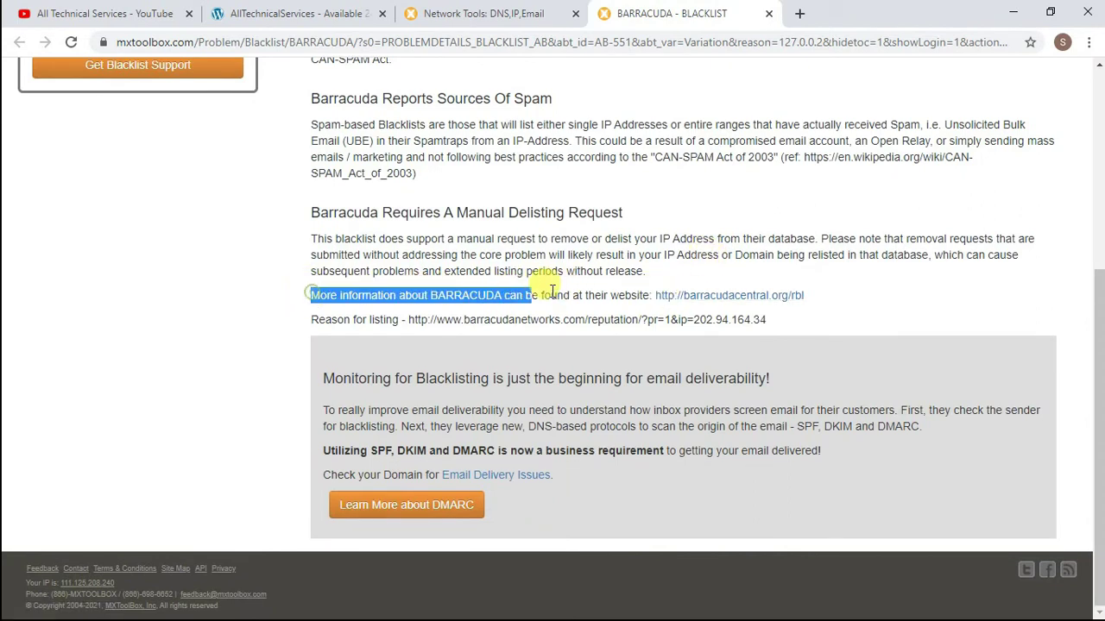
left_click(816, 294)
left_click_drag(819, 294, 639, 295)
left_click(577, 295)
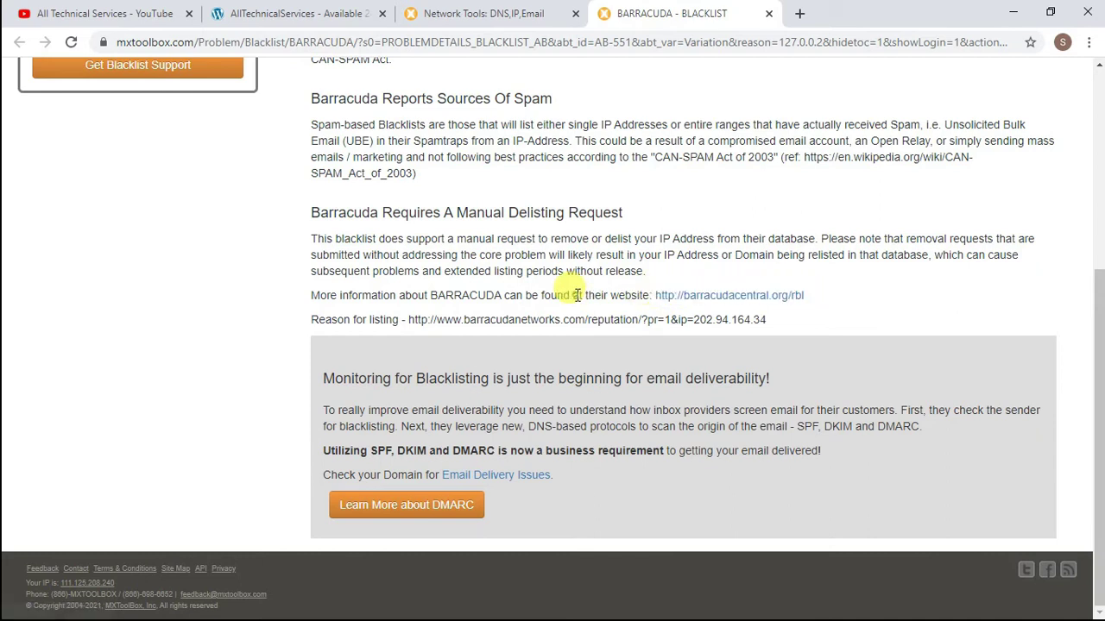
left_click(706, 297)
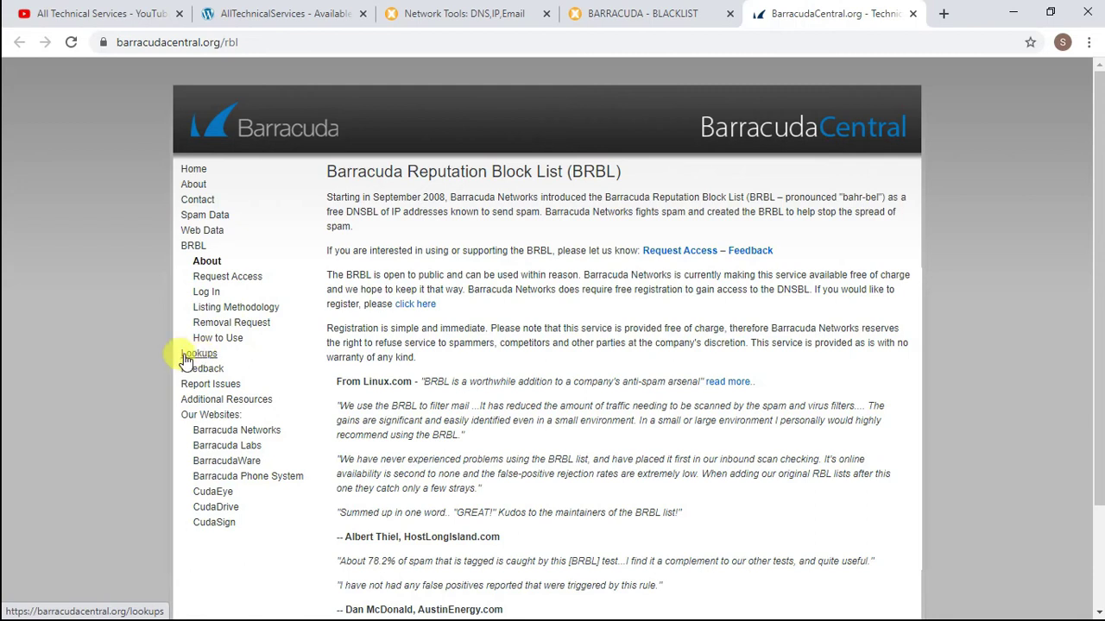
Check 202.94.164.34's reputation in Barracuda Central's IP or Domain lookup.
left_click(195, 357)
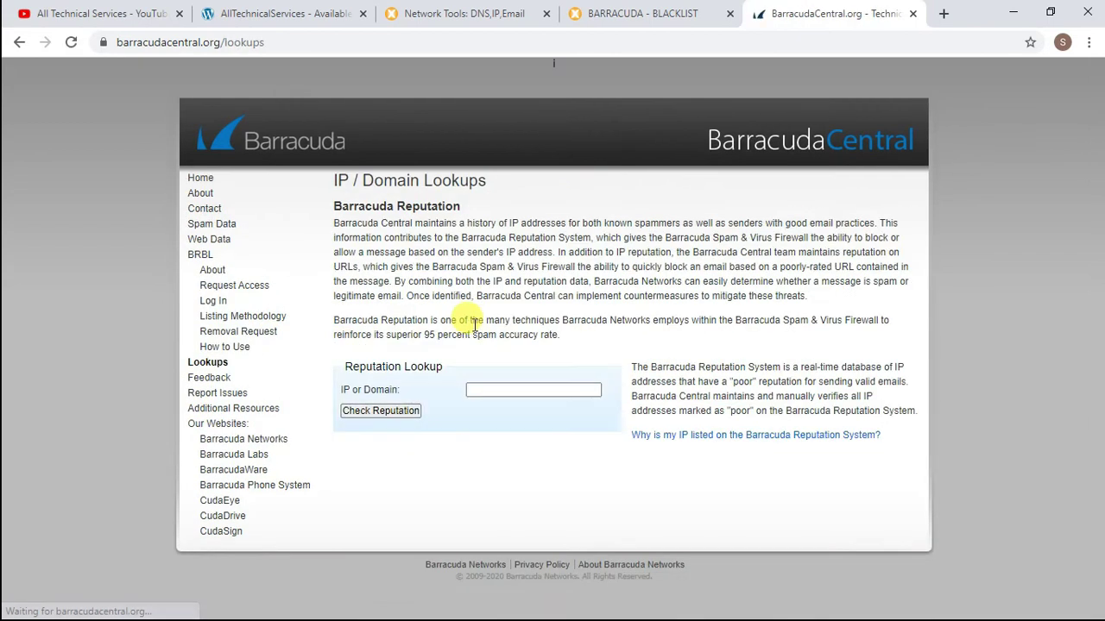
left_click(484, 388)
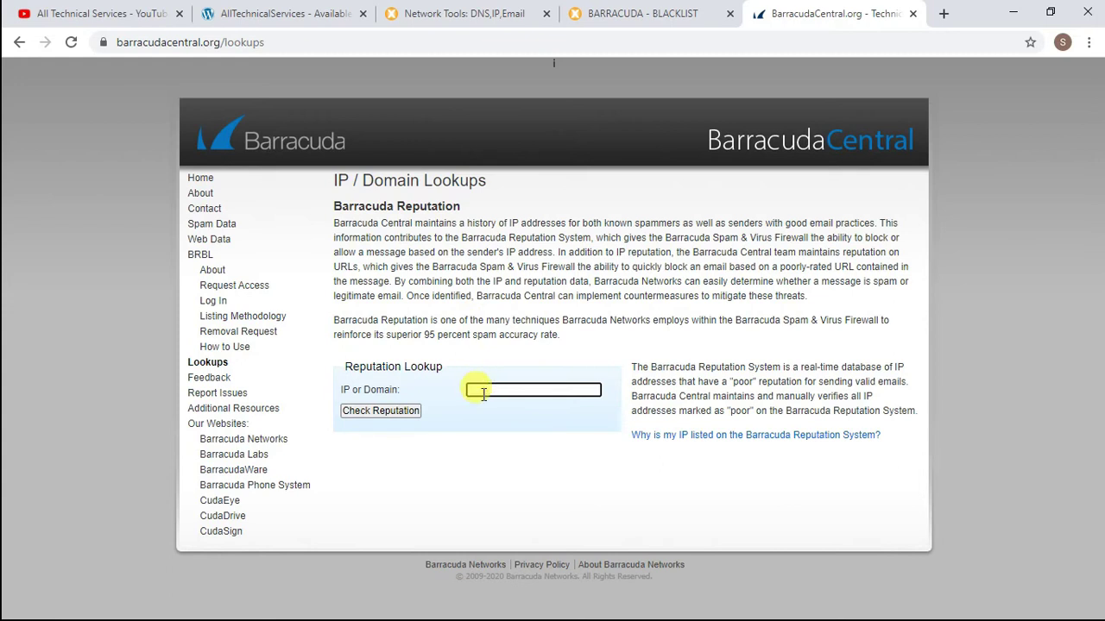
type("202.94.164.34")
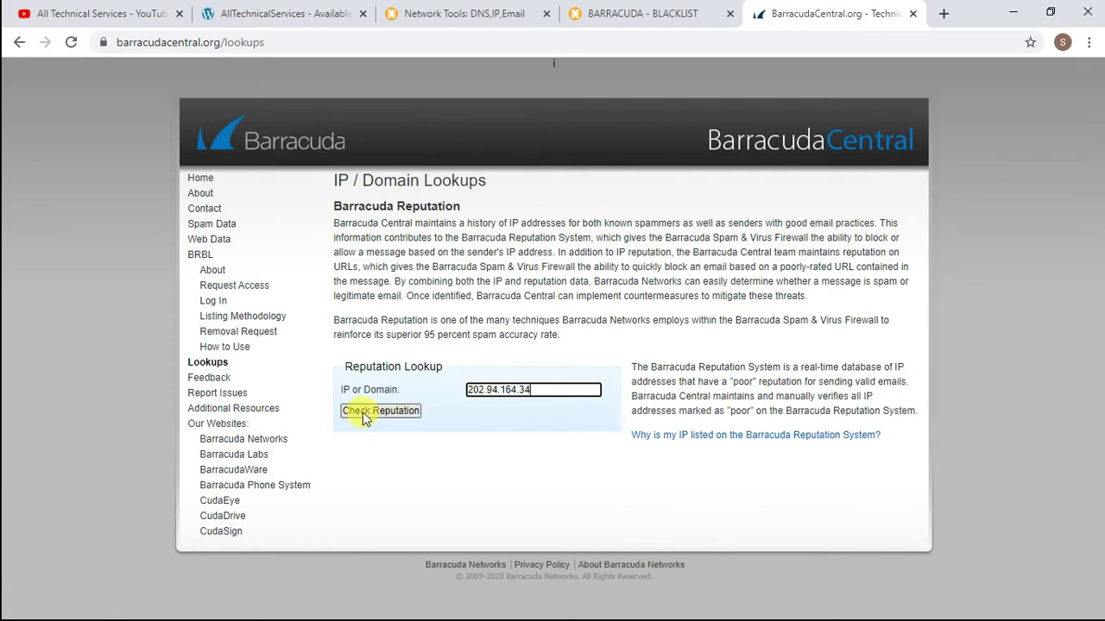
left_click(388, 418)
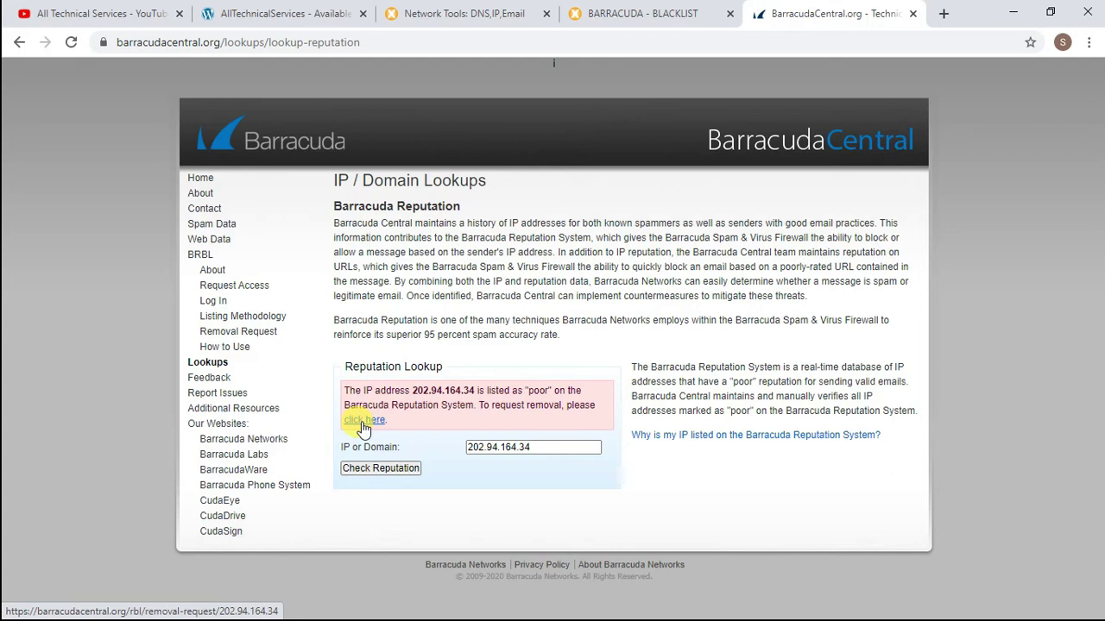
Open the removal request form for 202.94.164.34 and enter contact details and a removal reason.
left_click(363, 429)
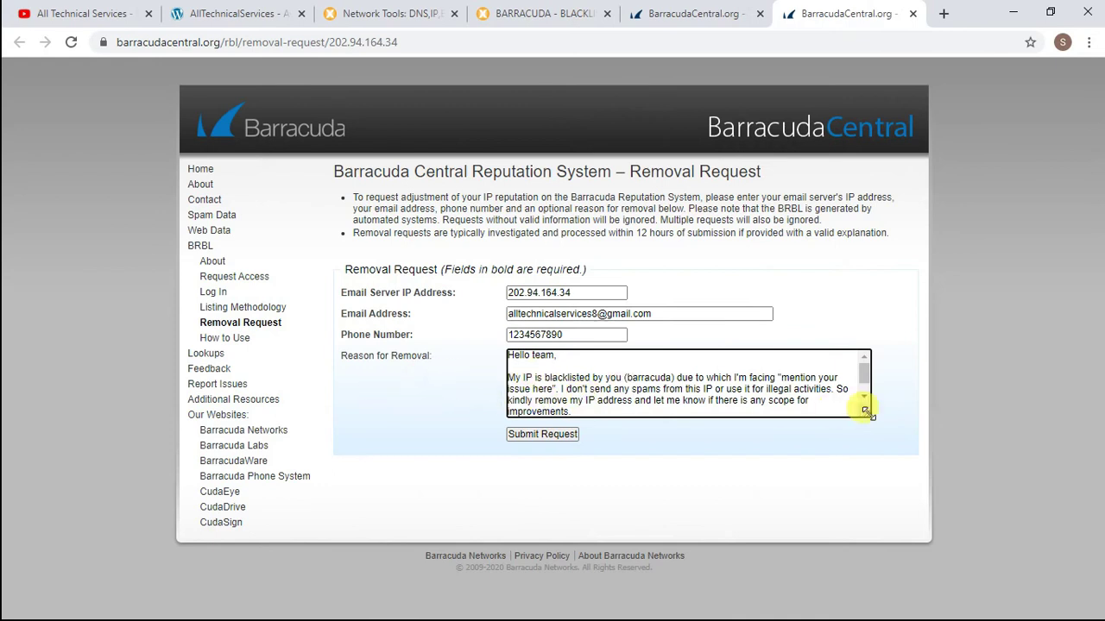
left_click_drag(868, 414, 874, 444)
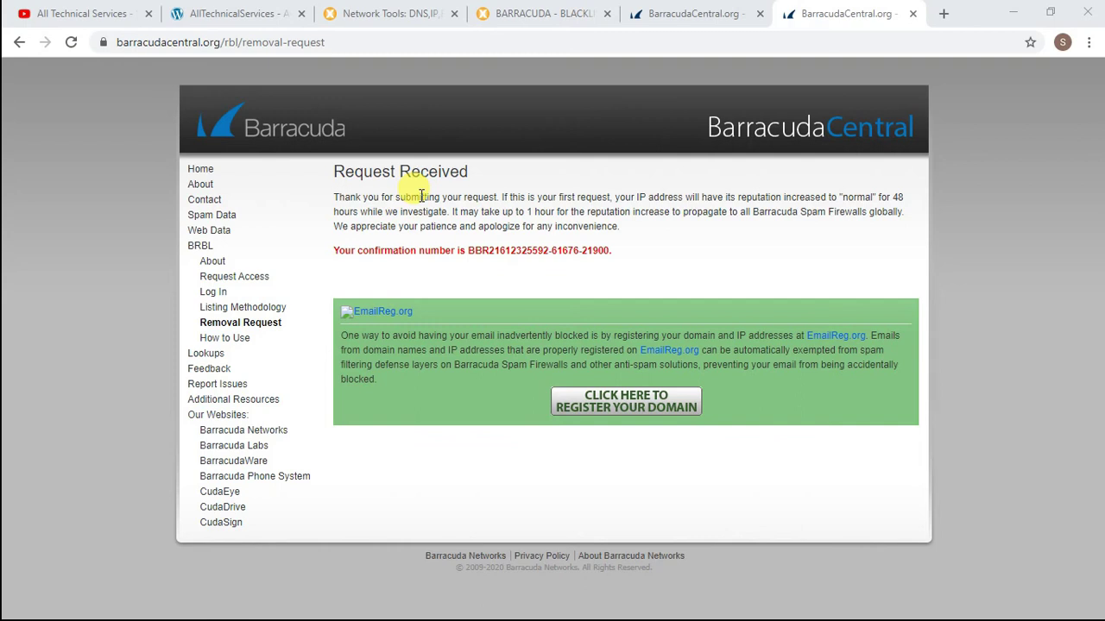
left_click_drag(523, 212, 541, 211)
left_click_drag(820, 196, 873, 197)
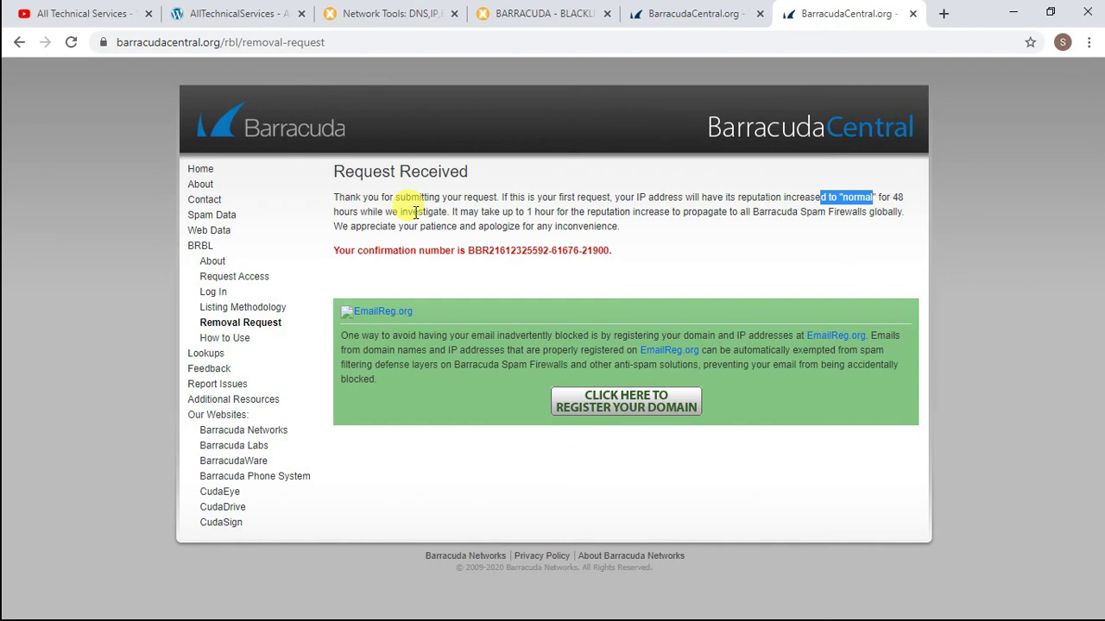
left_click_drag(345, 250, 605, 249)
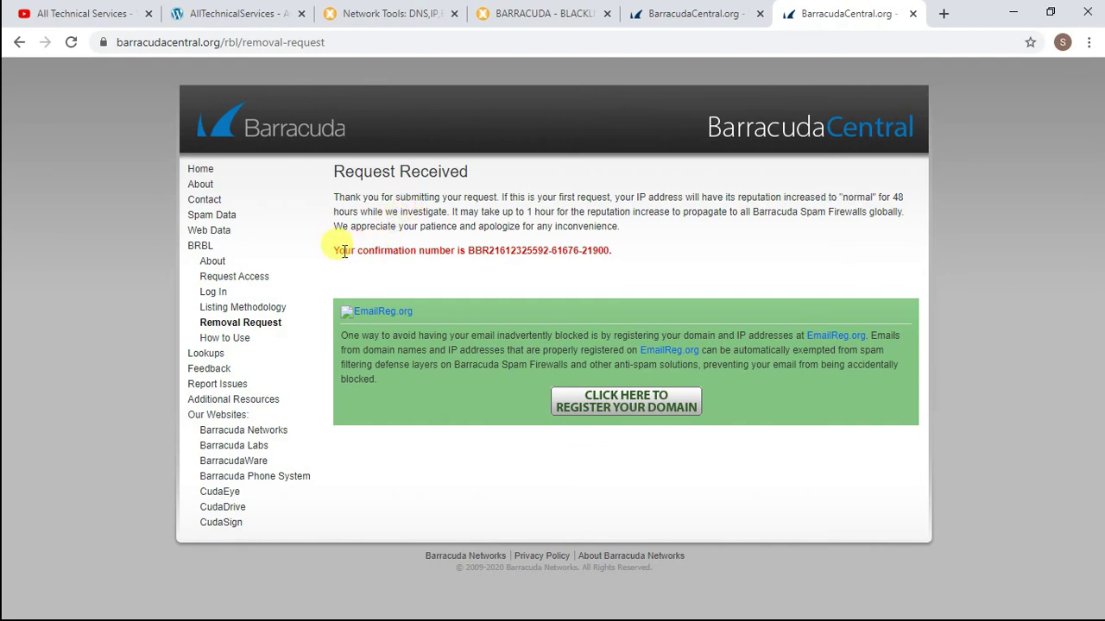
left_click(605, 249)
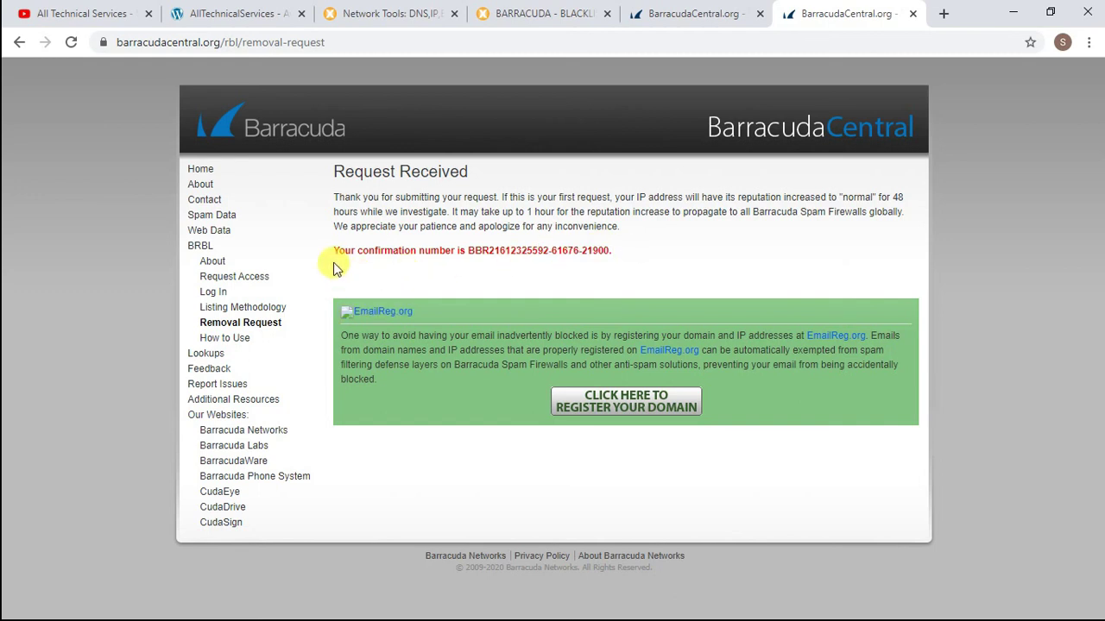